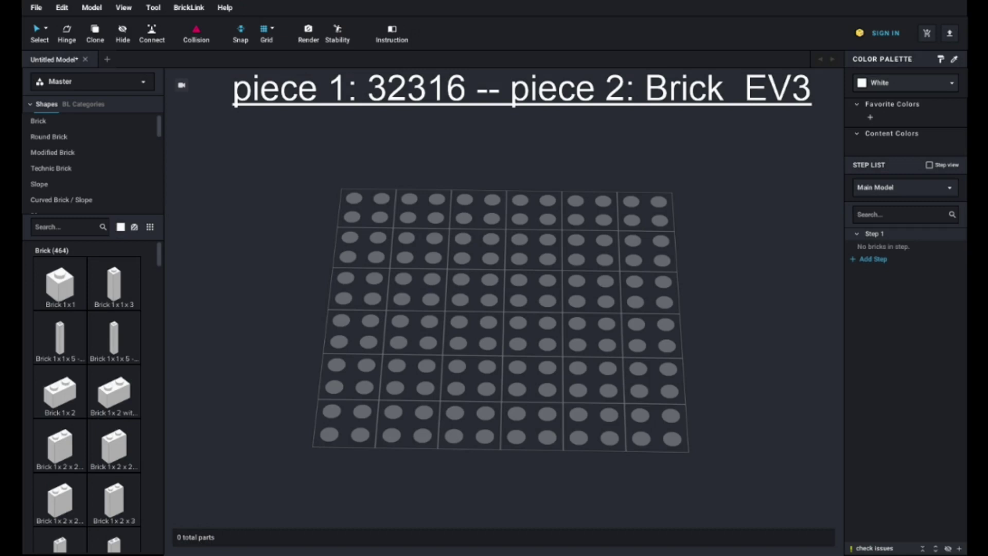
# Find part 32316 and place the 1 x 5 thick liftarm on the grid with its length running front to back.
pyautogui.click(69, 227)
pyautogui.write('32316')
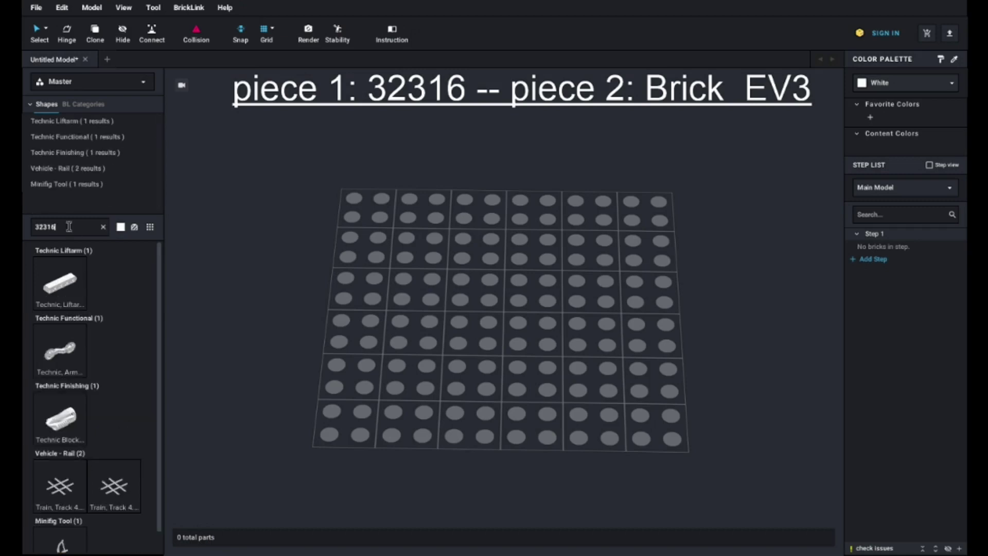
pyautogui.moveTo(67, 291); pyautogui.dragTo(371, 270)
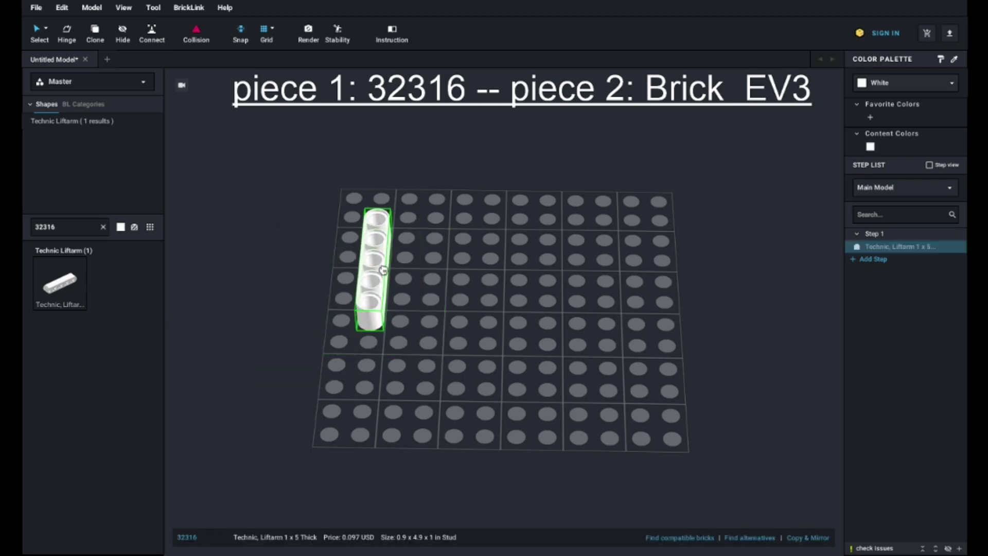
pyautogui.press('Right')
pyautogui.press('Right')
pyautogui.press('Right')
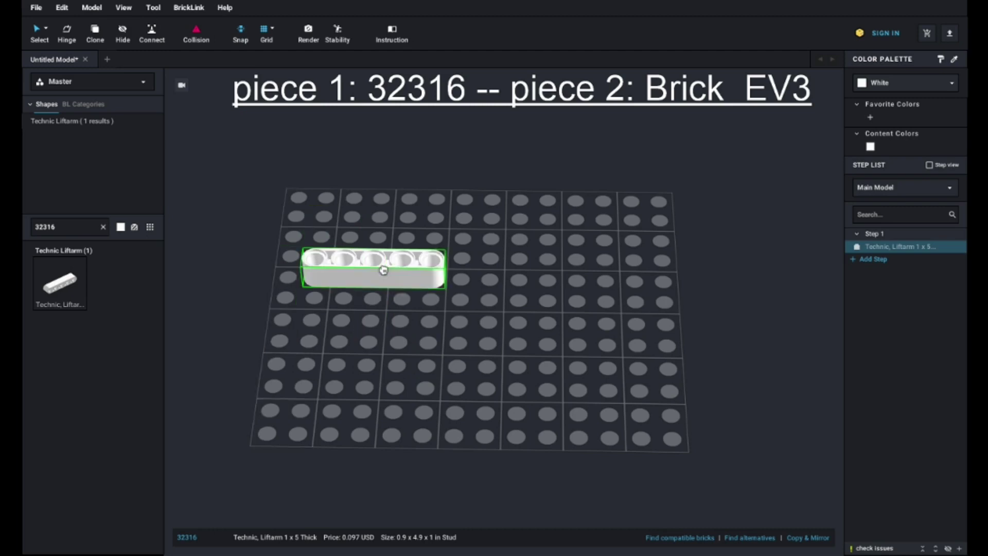
pyautogui.press('Right')
pyautogui.click(383, 271)
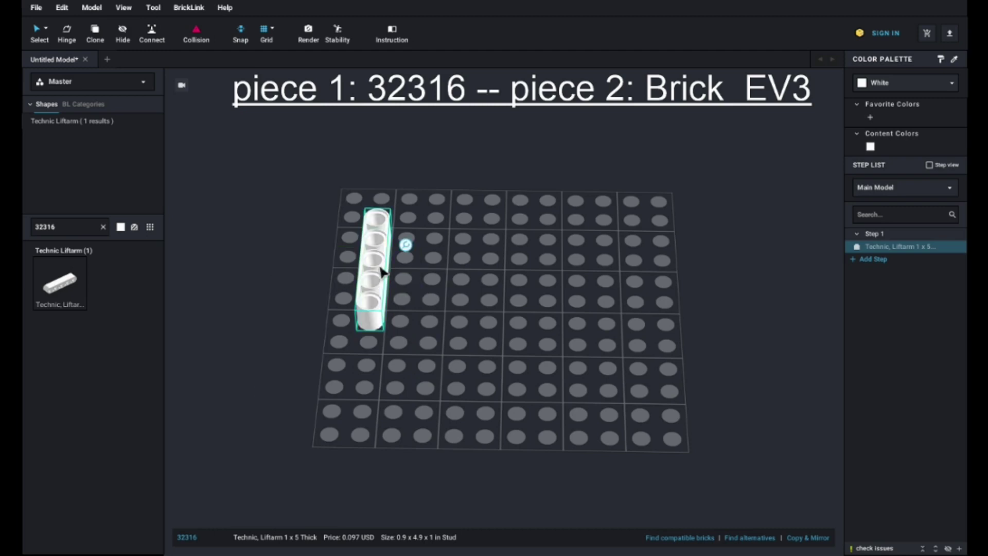
pyautogui.click(190, 304)
# Search the parts for ev3 and place the complete Mindstorms EV3 brick on the grid beside the liftarm.
pyautogui.doubleClick(80, 227)
pyautogui.press('BackSpace')
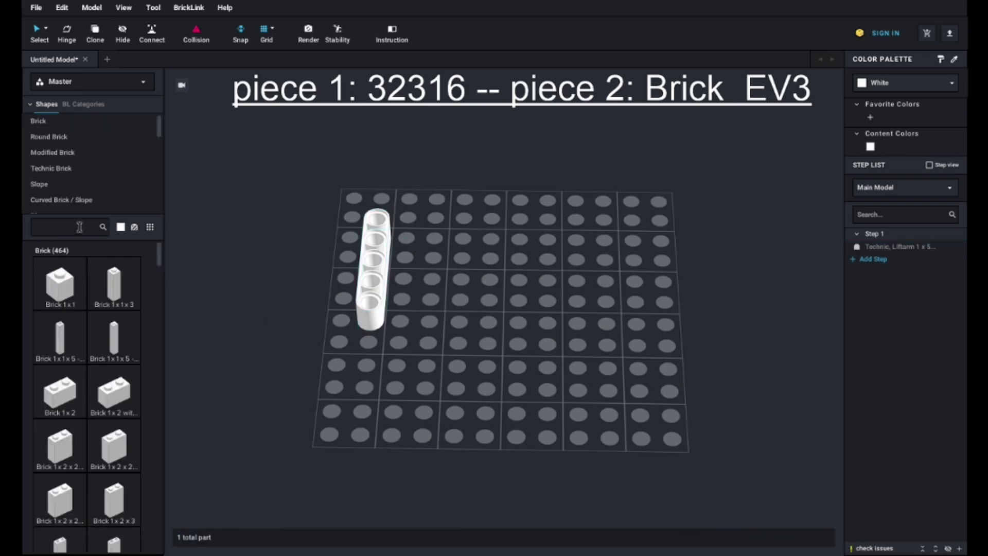
pyautogui.write('ev3')
pyautogui.moveTo(63, 509); pyautogui.dragTo(598, 298)
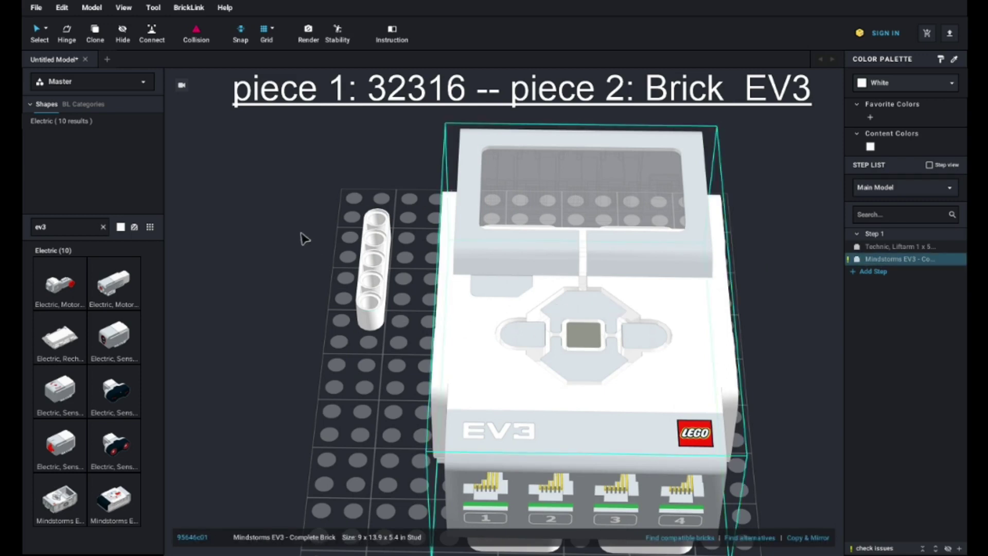
pyautogui.moveTo(304, 239); pyautogui.dragTo(333, 225, button='right')
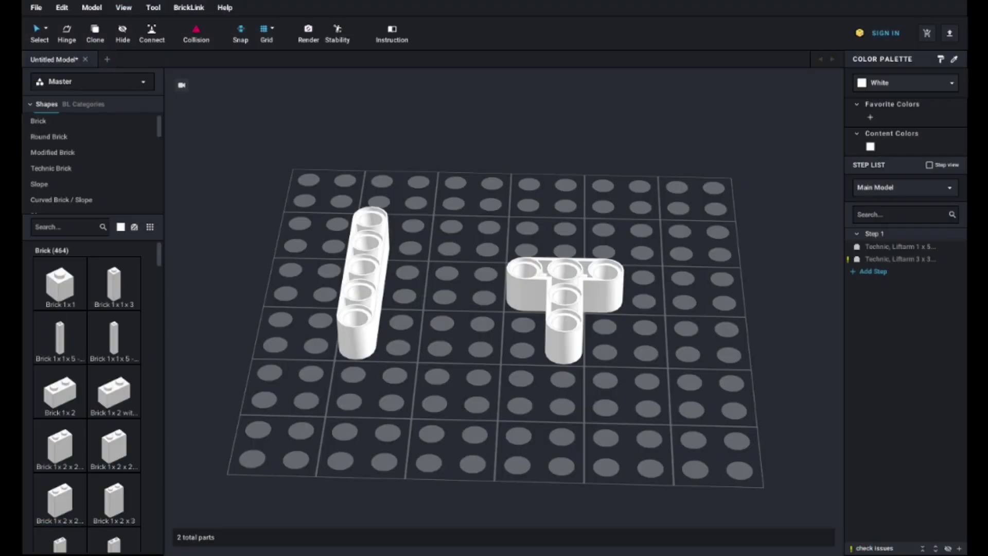
# Select the 3 x 3 T-shape liftarm and browse the red shades available for its color.
pyautogui.click(916, 259)
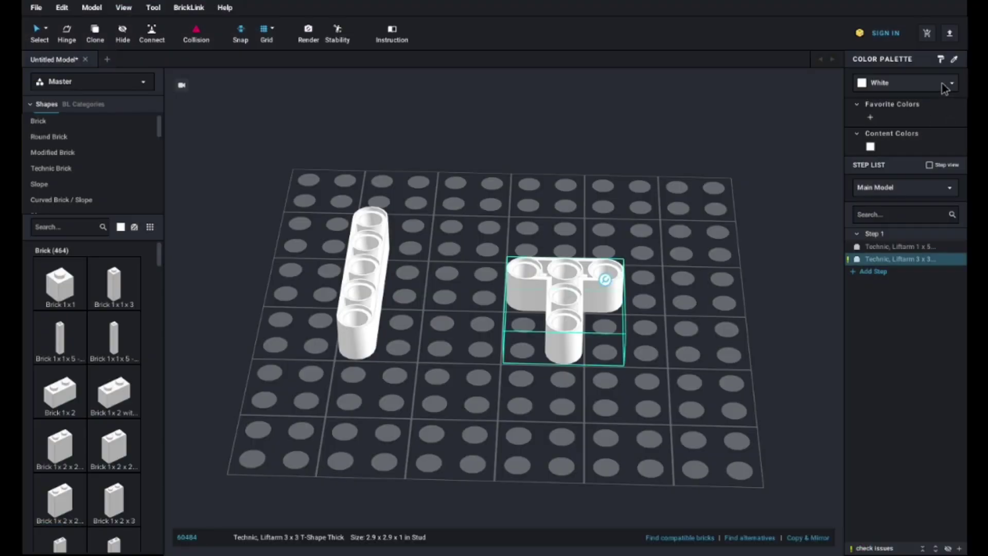
pyautogui.click(945, 86)
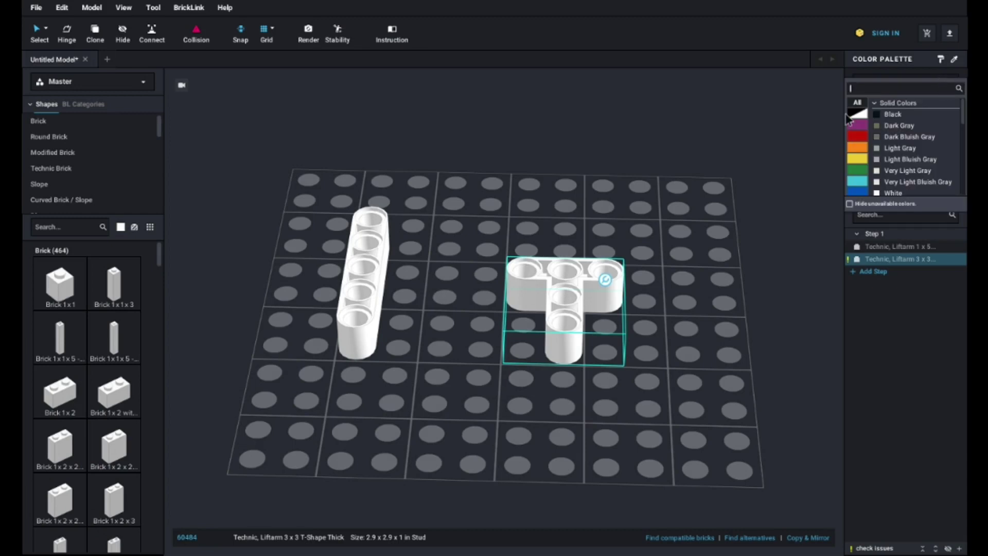
pyautogui.click(857, 138)
pyautogui.scroll(-5, 909, 129)
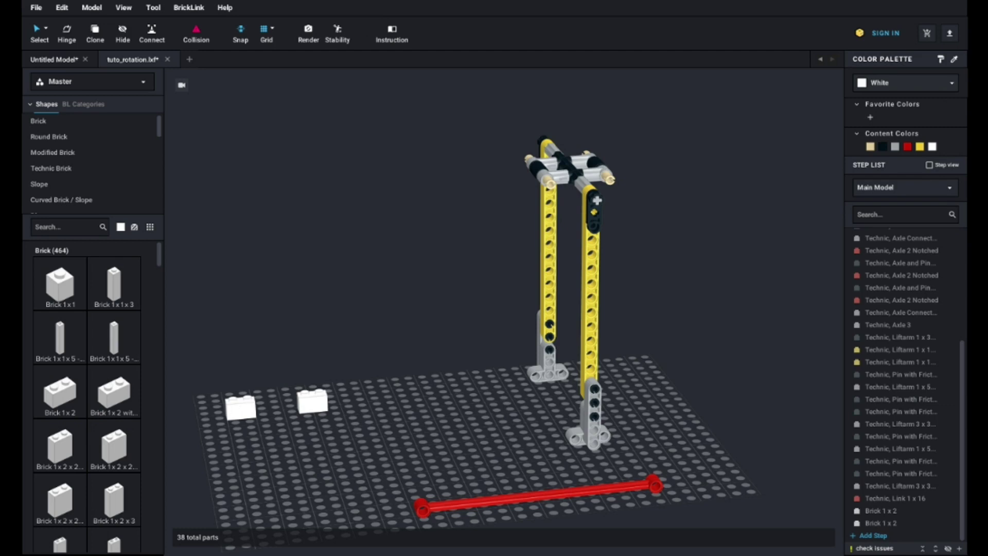
# Move the red 1 x 16 link up from the grid and attach its end to the front pin atop the yellow frame.
pyautogui.moveTo(556, 493); pyautogui.dragTo(478, 447)
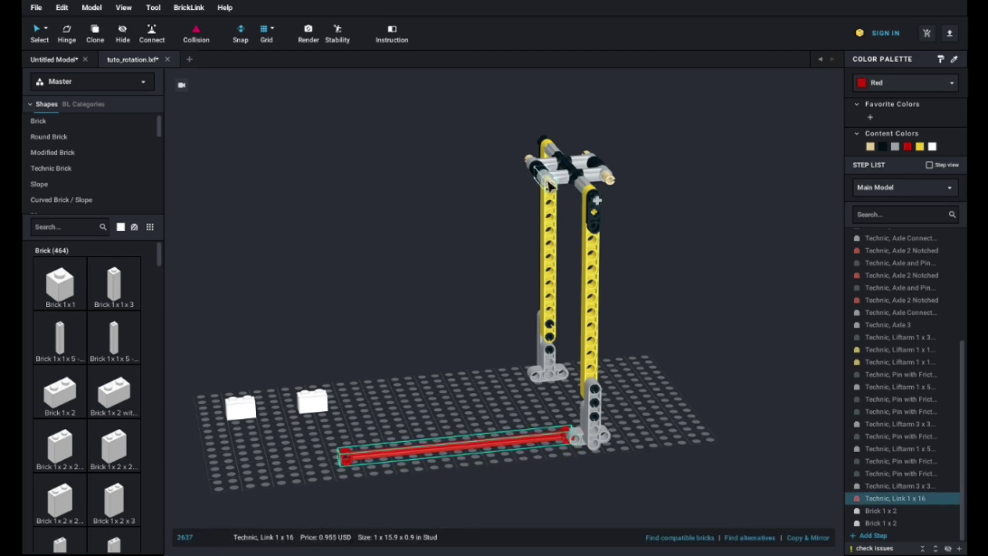
pyautogui.click(67, 33)
pyautogui.moveTo(555, 440); pyautogui.dragTo(535, 187)
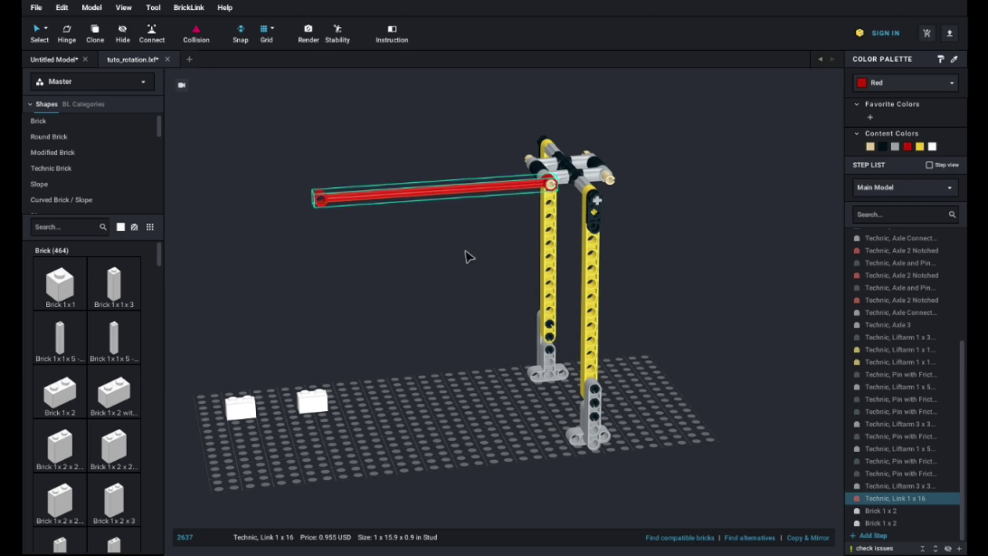
# Rotate the red link about its pin with the Hinge tool so its free end slopes down toward the grid.
pyautogui.click(68, 34)
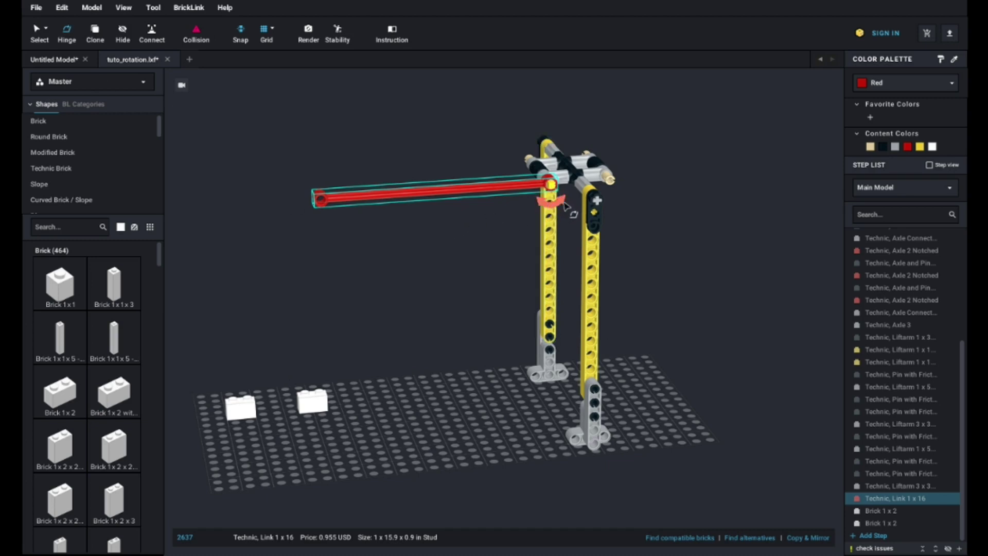
pyautogui.moveTo(554, 204); pyautogui.dragTo(534, 235)
pyautogui.click(534, 234)
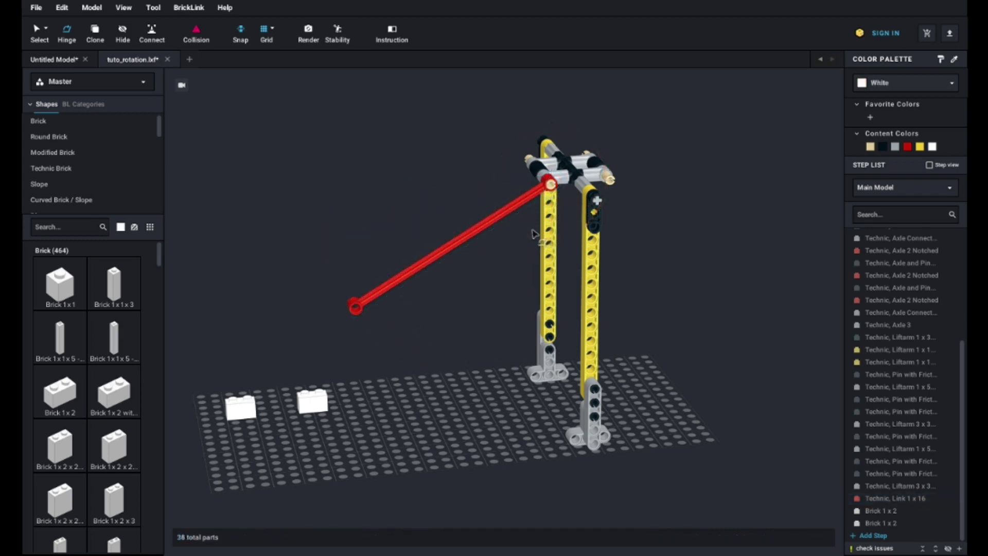
pyautogui.press('Escape')
# Clone the white 1 x 2 brick nearest the frame, placing one copy beside it and another in front.
pyautogui.click(320, 407)
pyautogui.click(95, 32)
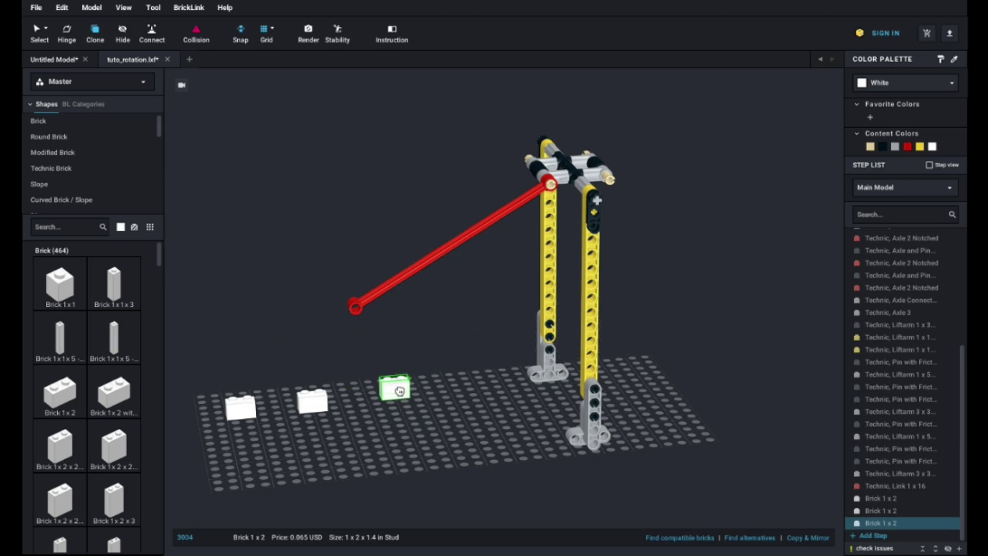
pyautogui.click(406, 395)
pyautogui.click(387, 430)
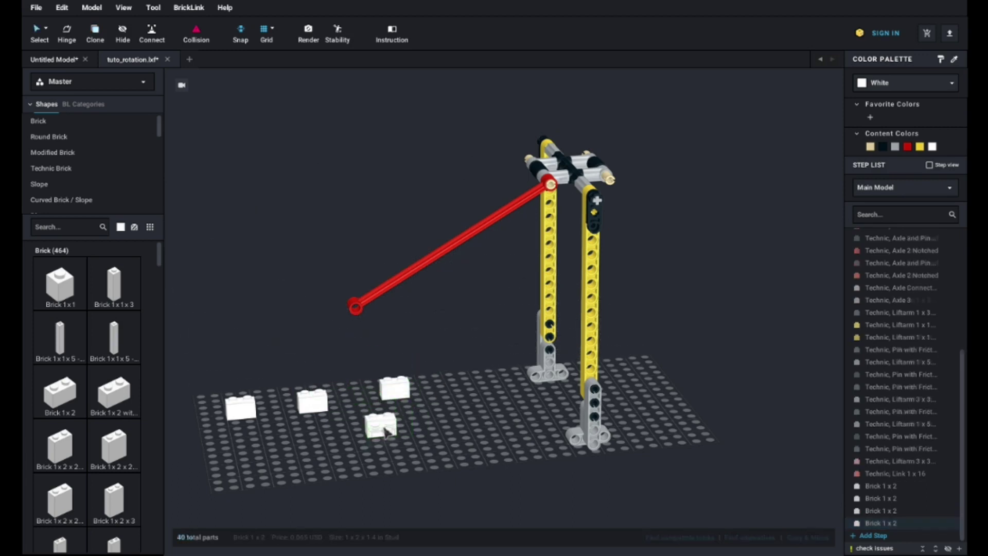
# Use the Connect tool to attach the rear cloned brick to the underside of the original 1 x 2 brick.
pyautogui.click(152, 36)
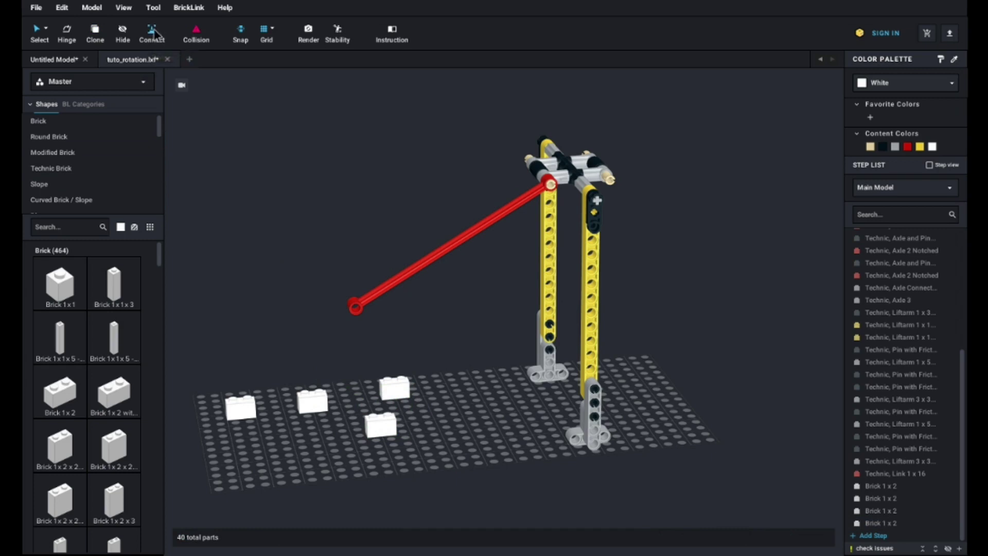
pyautogui.click(401, 383)
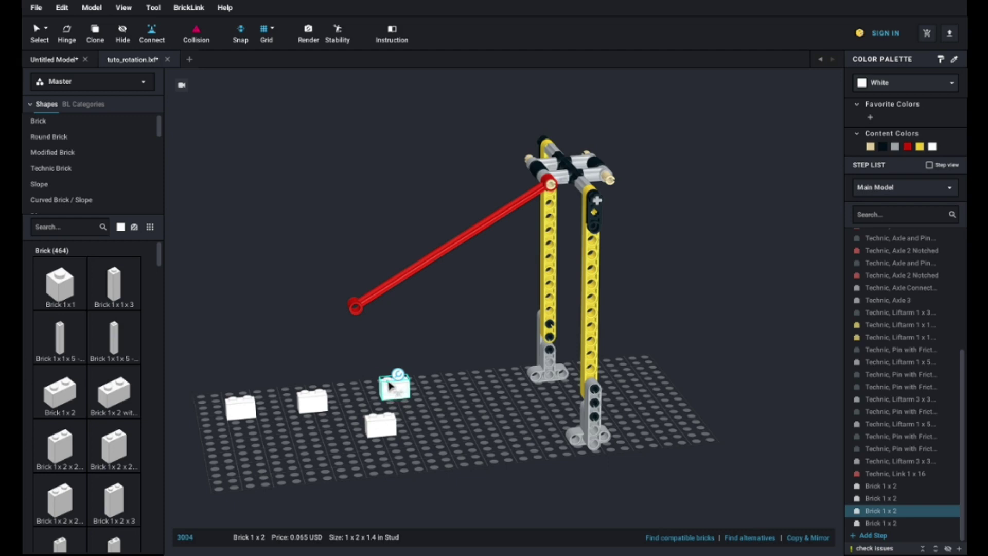
pyautogui.click(307, 416)
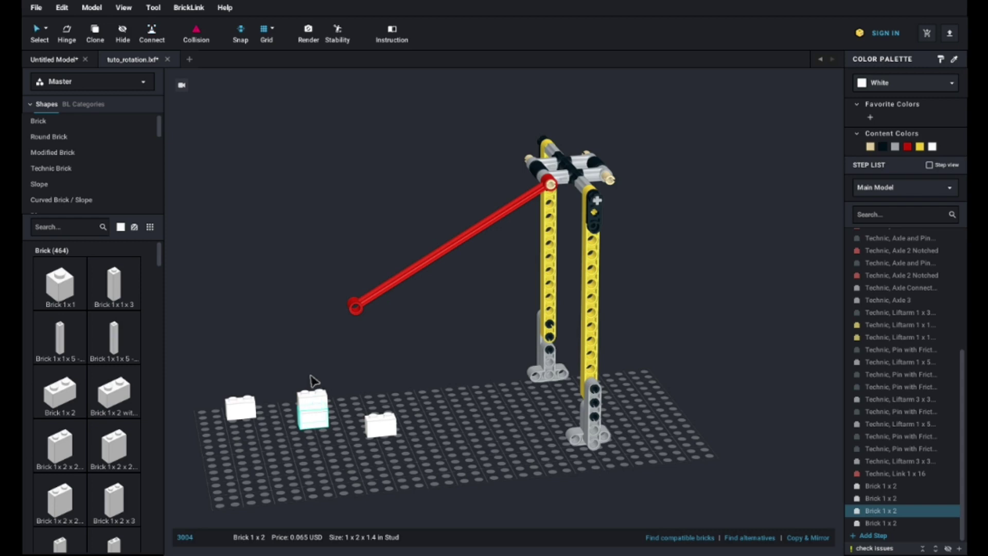
# Hide the connected lower brick and the front cloned brick, and restore all hidden parts.
pyautogui.click(127, 36)
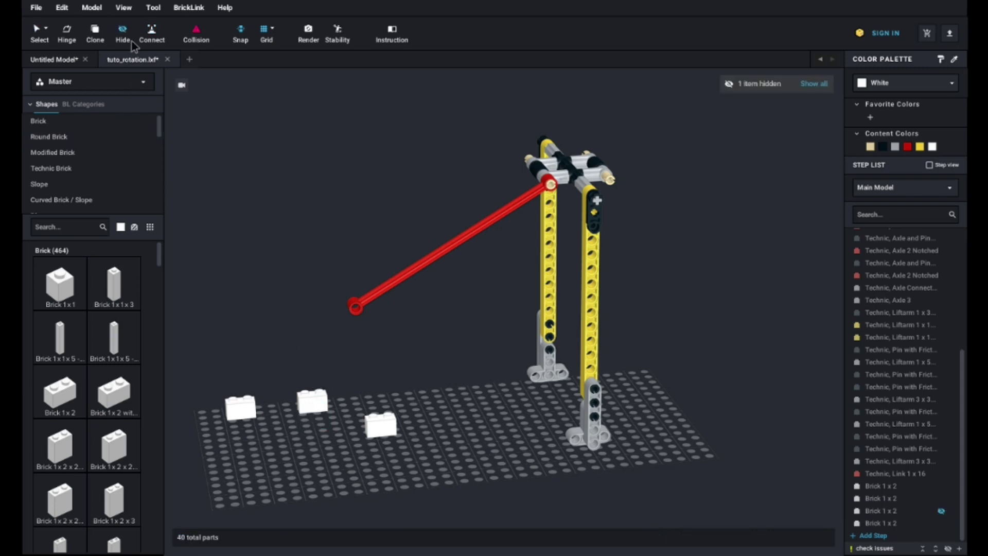
pyautogui.click(384, 425)
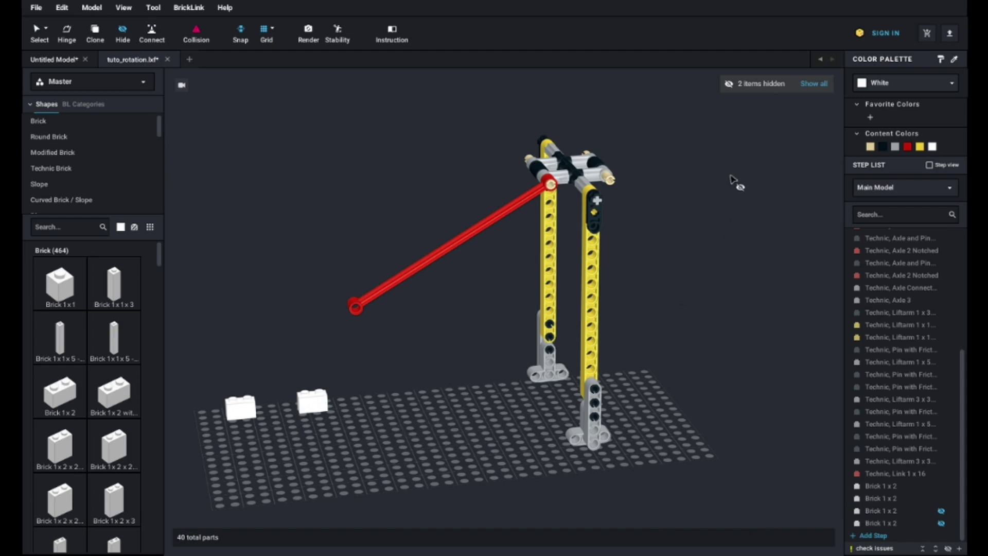
pyautogui.click(813, 87)
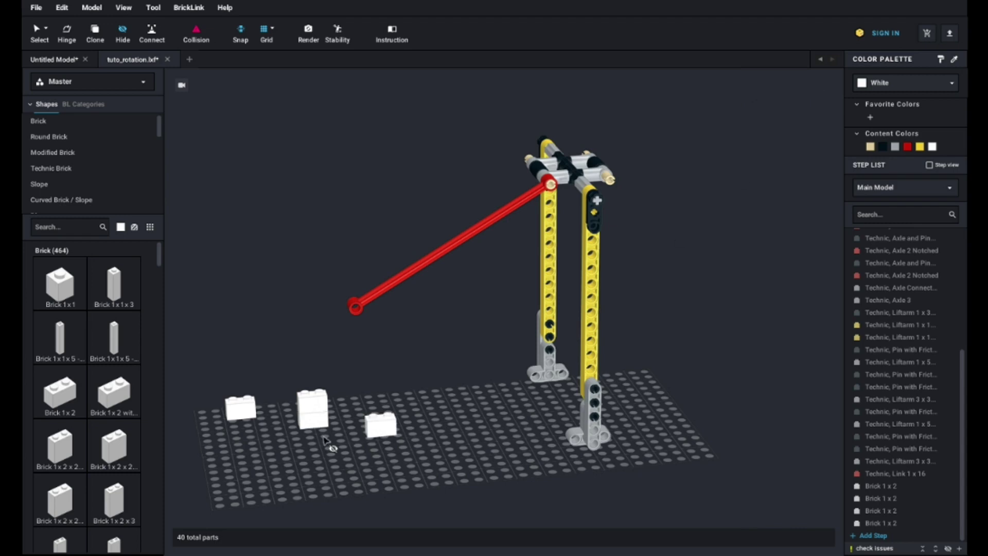
pyautogui.press('Escape')
# Open the render options for the model.
pyautogui.click(308, 33)
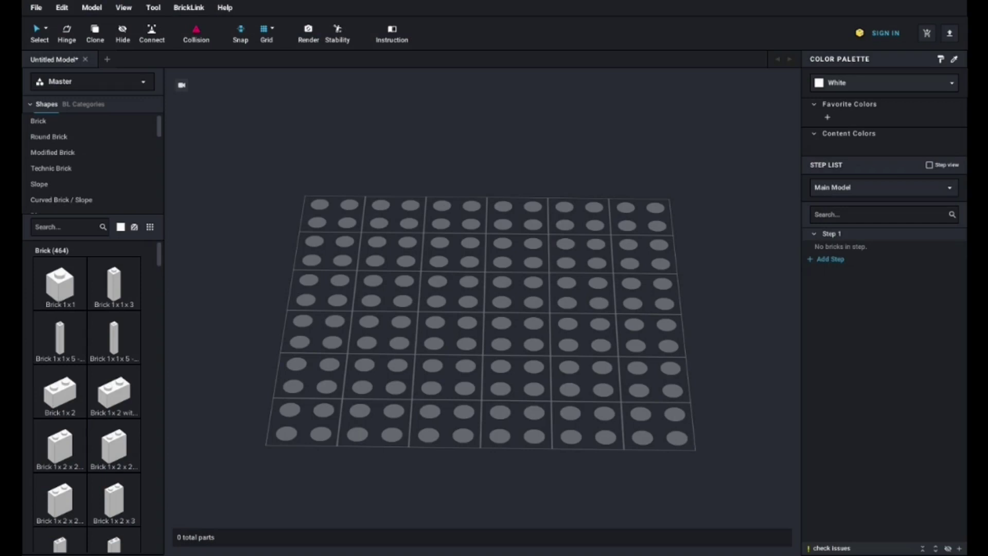
# Find part 32316 and place the 1 x 5 thick liftarm crosswise in the middle of the empty grid.
pyautogui.click(66, 231)
pyautogui.write('32316')
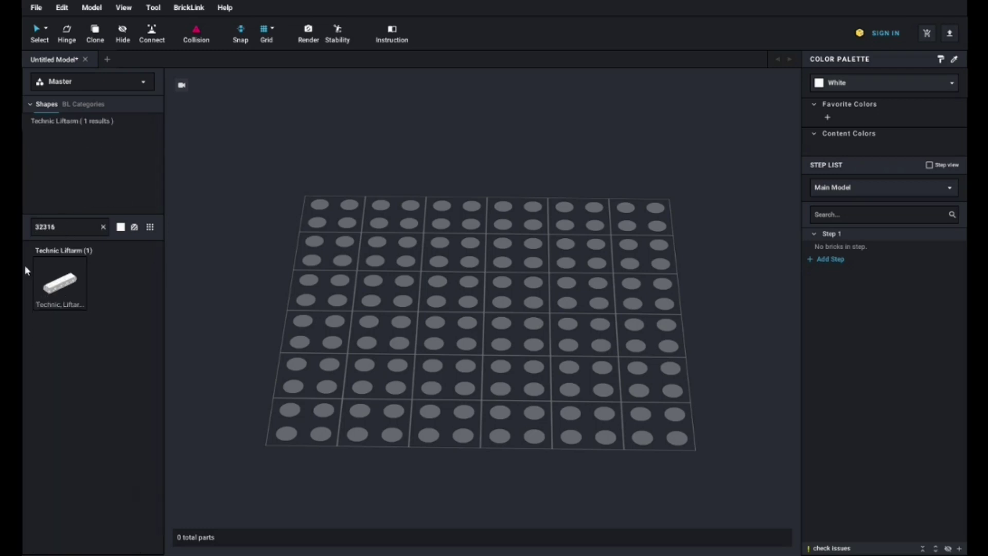
pyautogui.moveTo(87, 286); pyautogui.dragTo(489, 307)
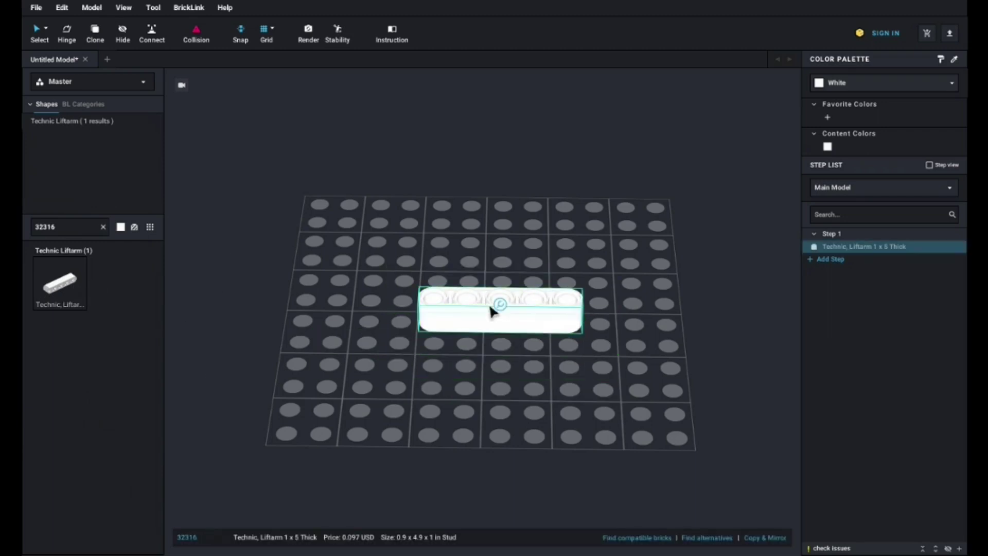
# Add a second building step, find part 2780 and place the friction pin in front of the liftarm.
pyautogui.click(837, 259)
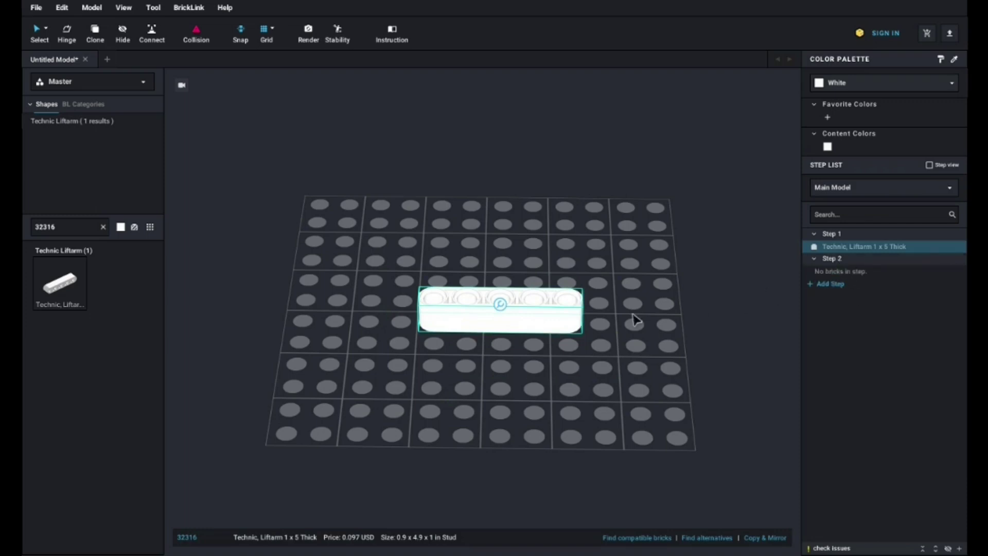
pyautogui.doubleClick(62, 227)
pyautogui.press('BackSpace')
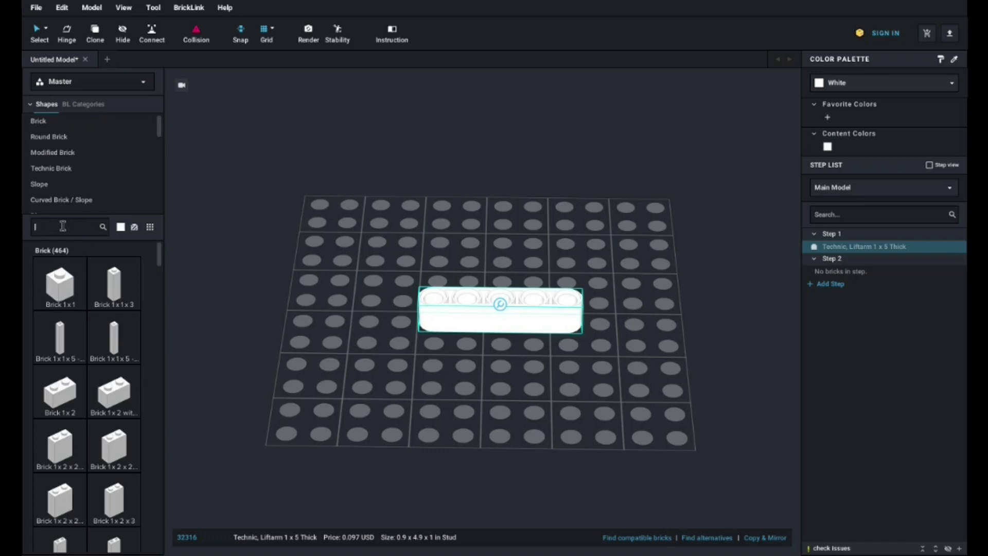
pyautogui.write('2780')
pyautogui.moveTo(59, 282); pyautogui.dragTo(446, 389)
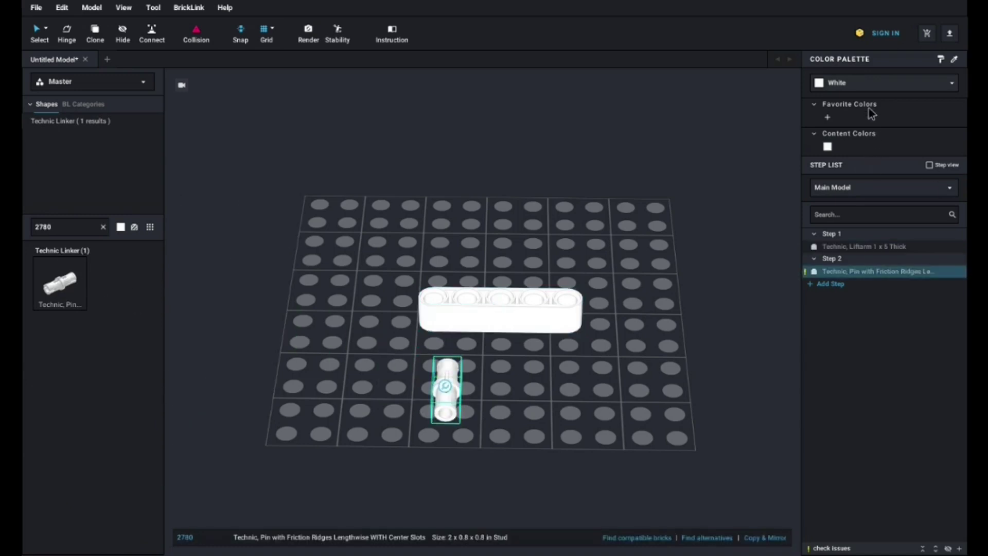
# Color the friction pin Blue and insert it into the middle hole of the white liftarm.
pyautogui.click(864, 86)
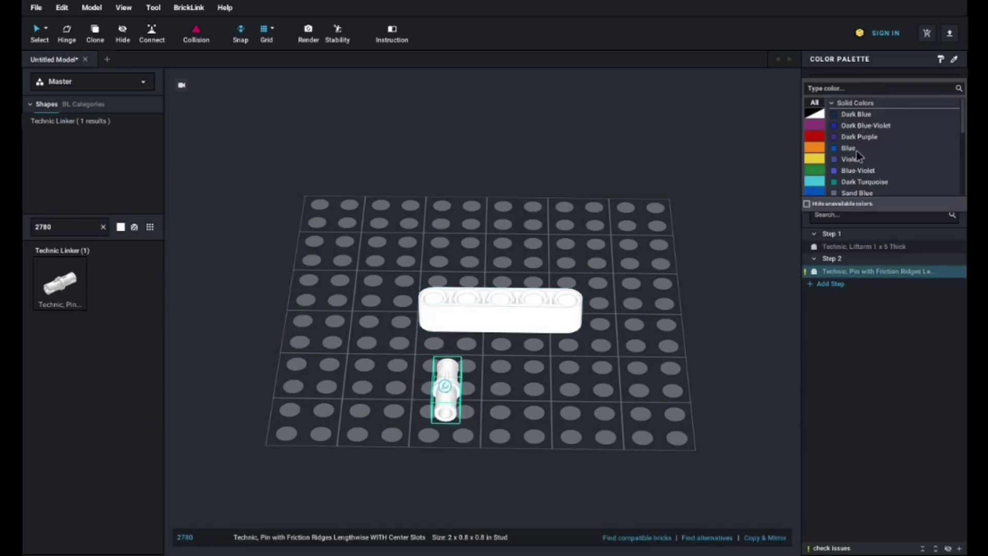
pyautogui.click(850, 148)
pyautogui.moveTo(446, 386); pyautogui.dragTo(504, 297)
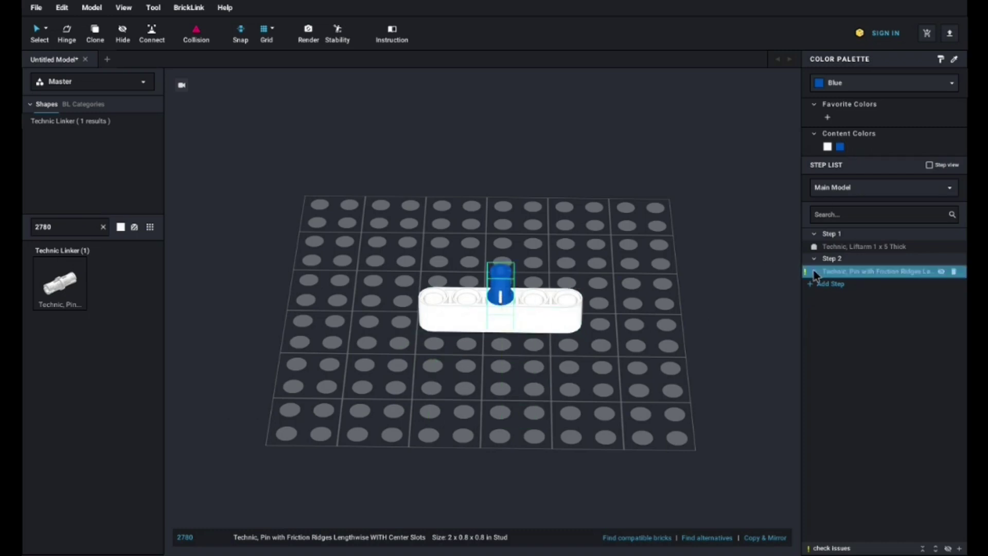
# Add a third building step, find part 60484 and place the 3 x 3 T-shape liftarm in front of the white liftarm.
pyautogui.click(834, 286)
pyautogui.click(67, 226)
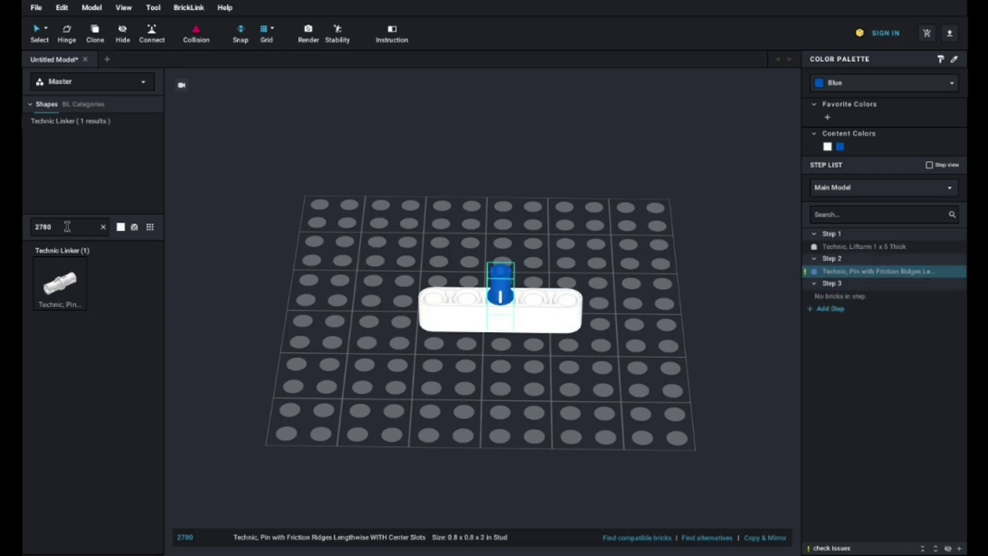
pyautogui.press('BackSpace')
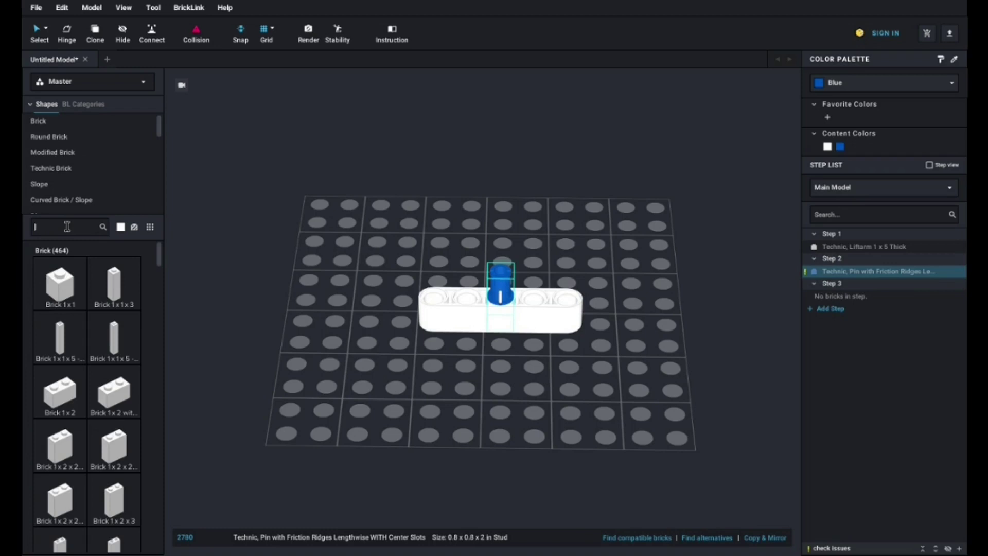
pyautogui.write('4')
pyautogui.write('484')
pyautogui.moveTo(56, 281); pyautogui.dragTo(462, 395)
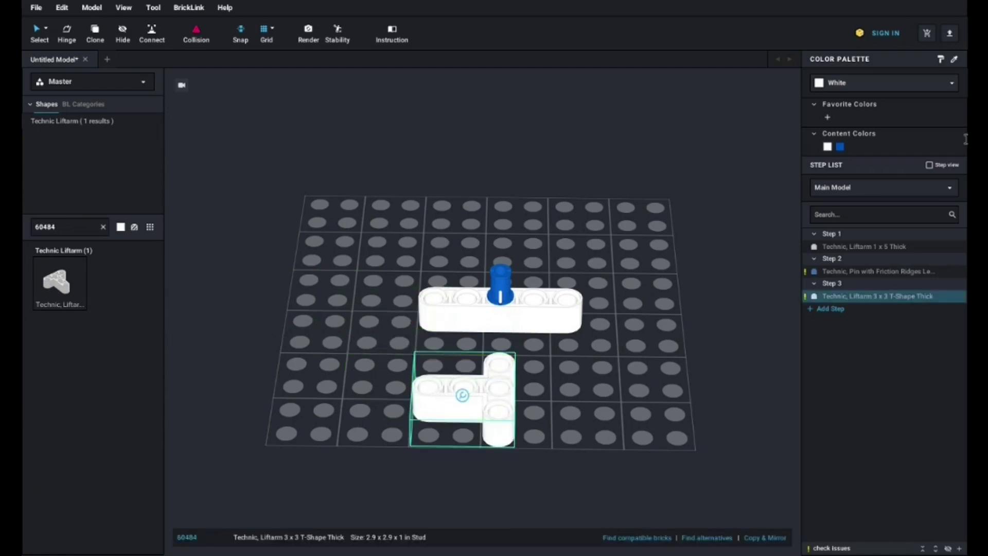
# Color the T-shape liftarm Green and mount its crossbar's middle hole on the blue pin with the stem facing forward.
pyautogui.click(847, 85)
pyautogui.click(817, 172)
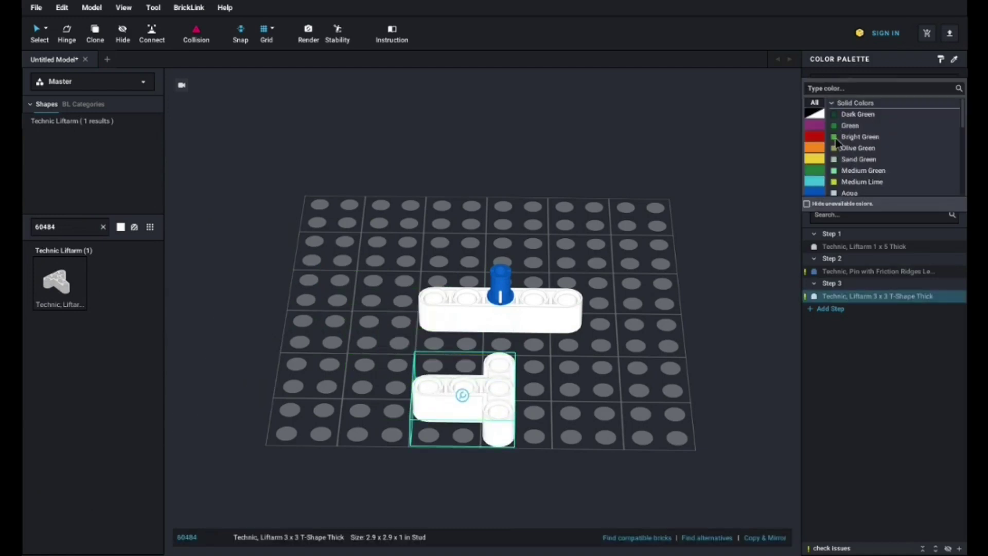
pyautogui.click(849, 126)
pyautogui.moveTo(499, 394); pyautogui.dragTo(498, 336)
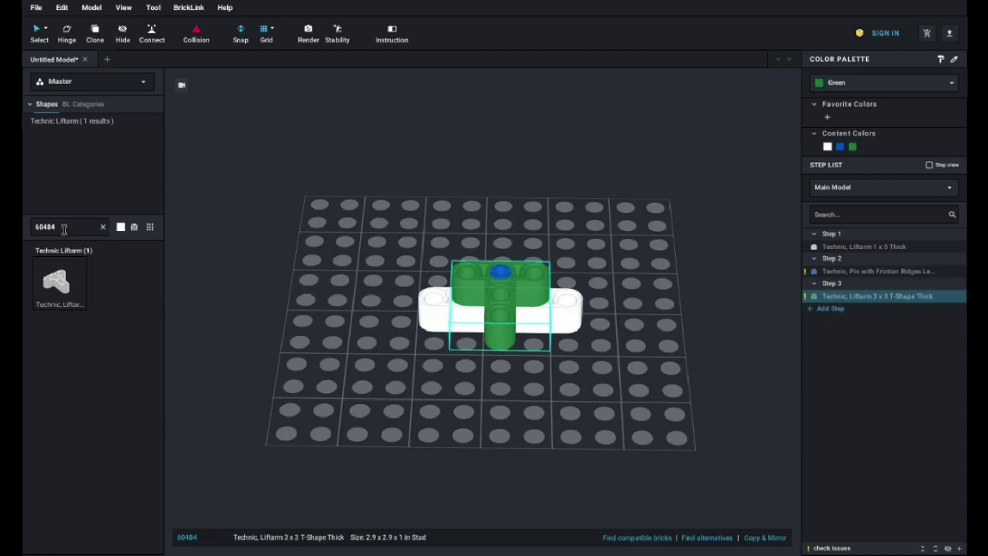
# Find part 73590 and place the white flexible 8.5L hose in front of the assembled liftarms.
pyautogui.press('BackSpace')
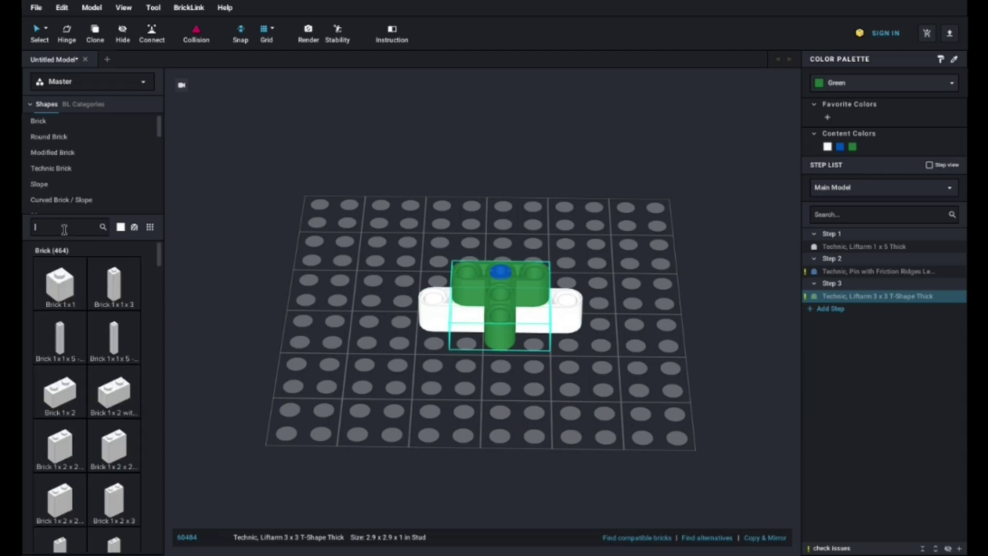
pyautogui.write('73')
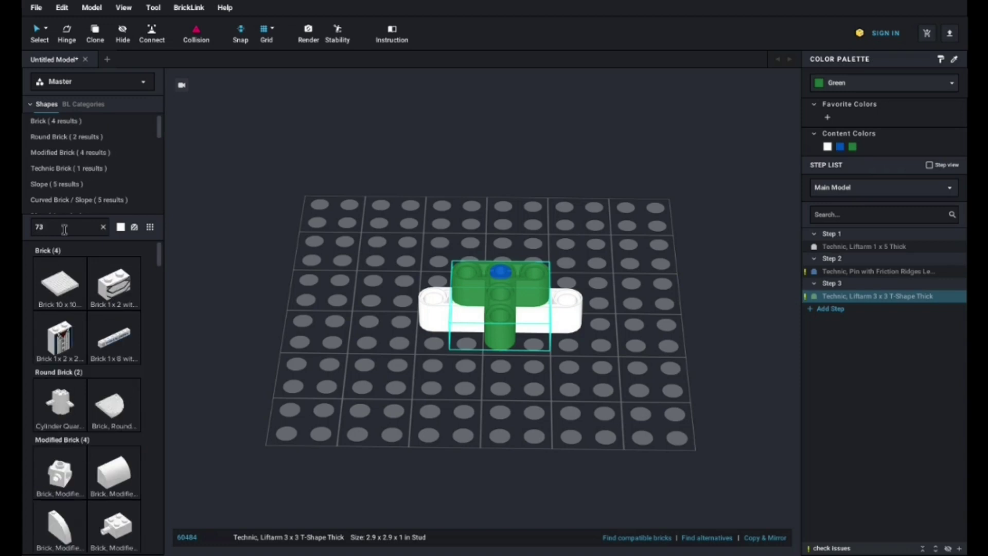
pyautogui.write('590')
pyautogui.moveTo(94, 297); pyautogui.dragTo(488, 430)
pyautogui.press('Left')
pyautogui.click(488, 430)
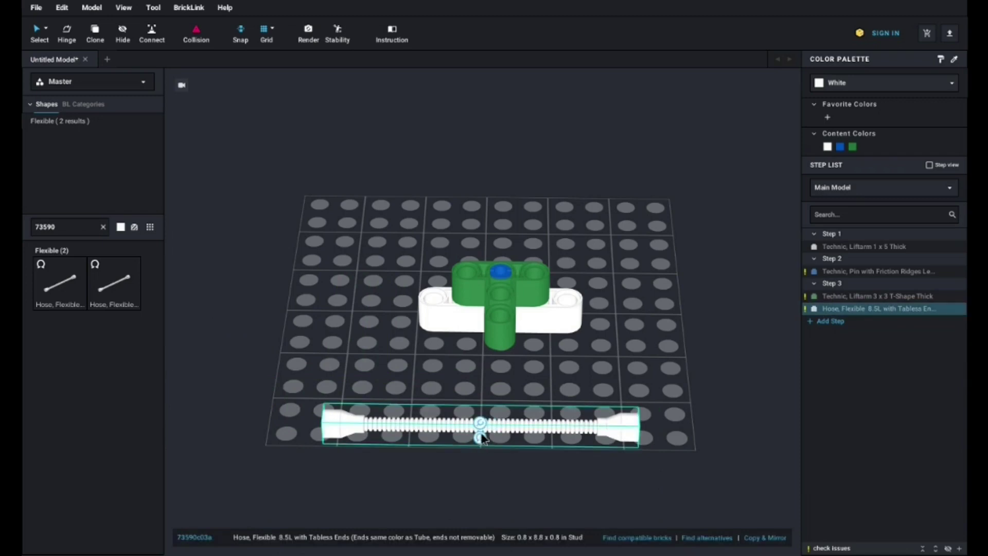
# Bend the flexible hose into a U shape by moving both of its ends back toward the liftarms.
pyautogui.click(480, 438)
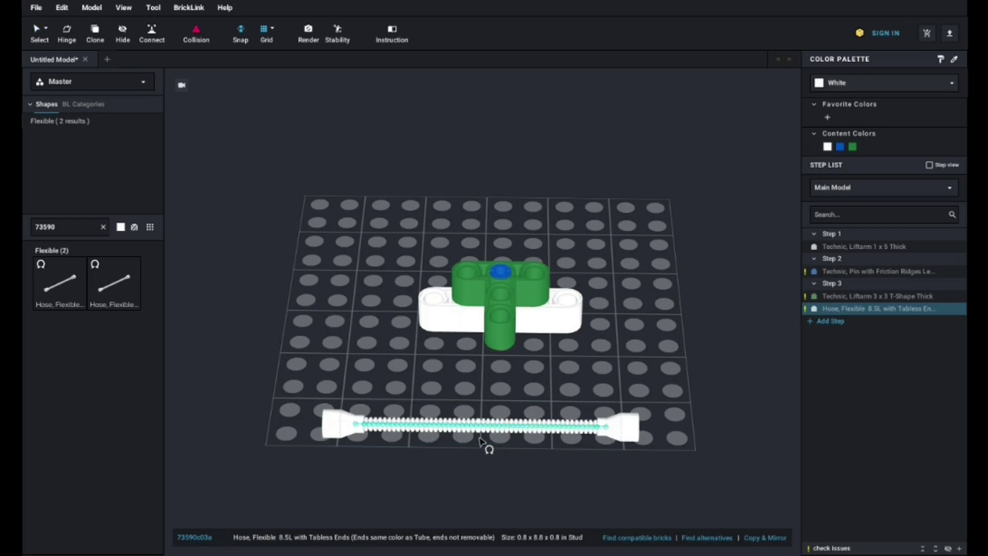
pyautogui.moveTo(618, 425); pyautogui.dragTo(606, 355)
pyautogui.moveTo(345, 430); pyautogui.dragTo(391, 364)
pyautogui.press('Escape')
# Add a fourth building step, clear the part search and place a white Brick 1 x 2 behind the green liftarm.
pyautogui.click(826, 321)
pyautogui.doubleClick(57, 226)
pyautogui.press('BackSpace')
pyautogui.click(76, 385)
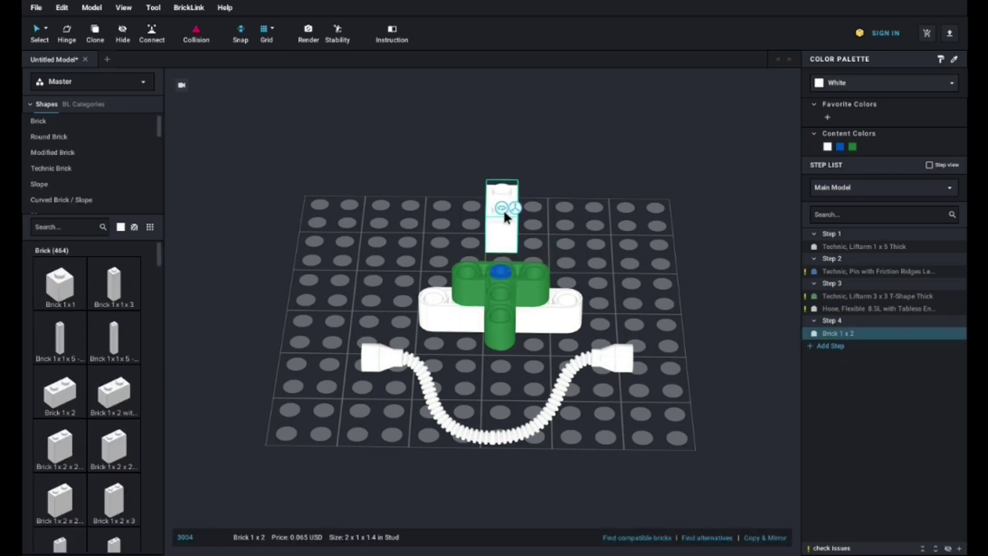
# Add a fifth building step and place two white Brick 1 x 2 x 5 columns, one on each side of the model.
pyautogui.click(828, 346)
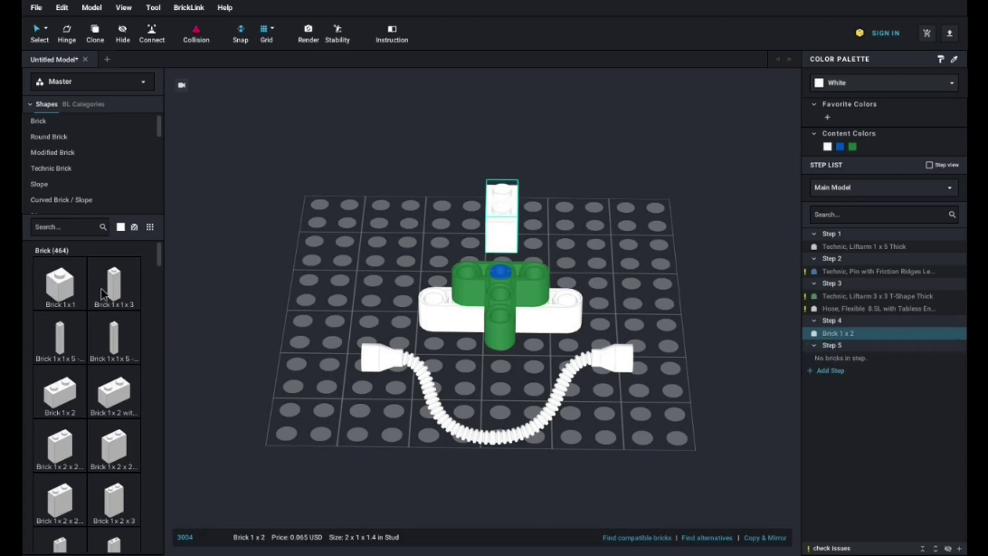
pyautogui.scroll(-3, 84, 332)
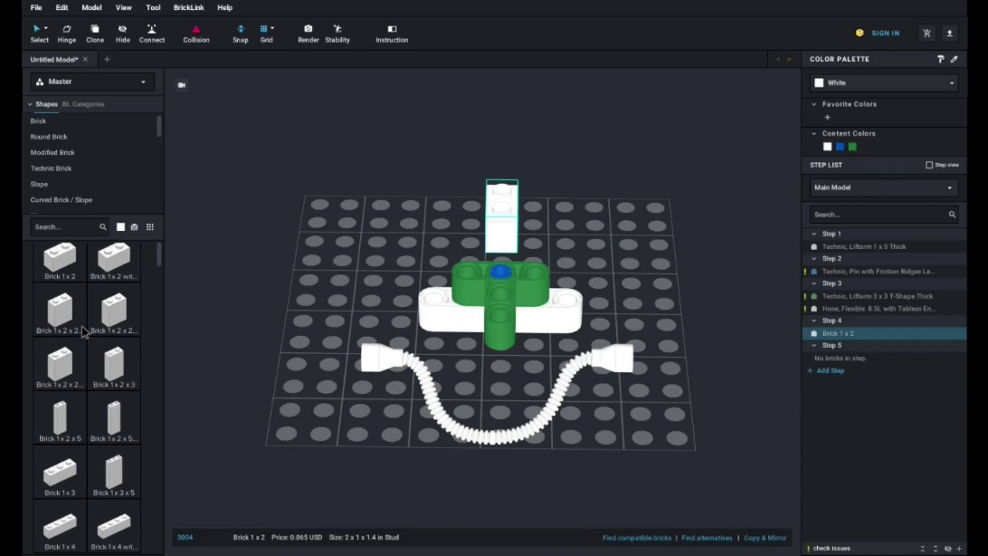
pyautogui.click(75, 412)
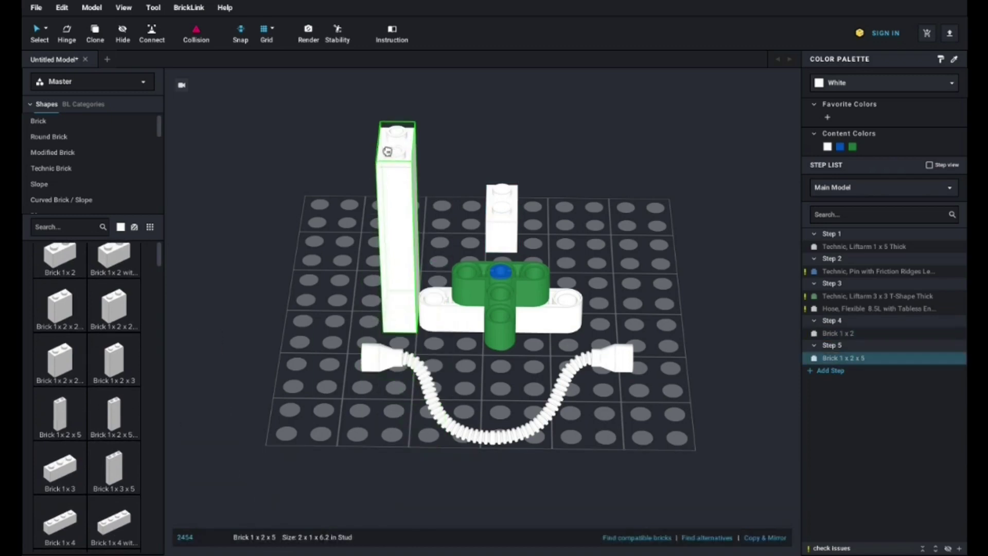
pyautogui.click(621, 156)
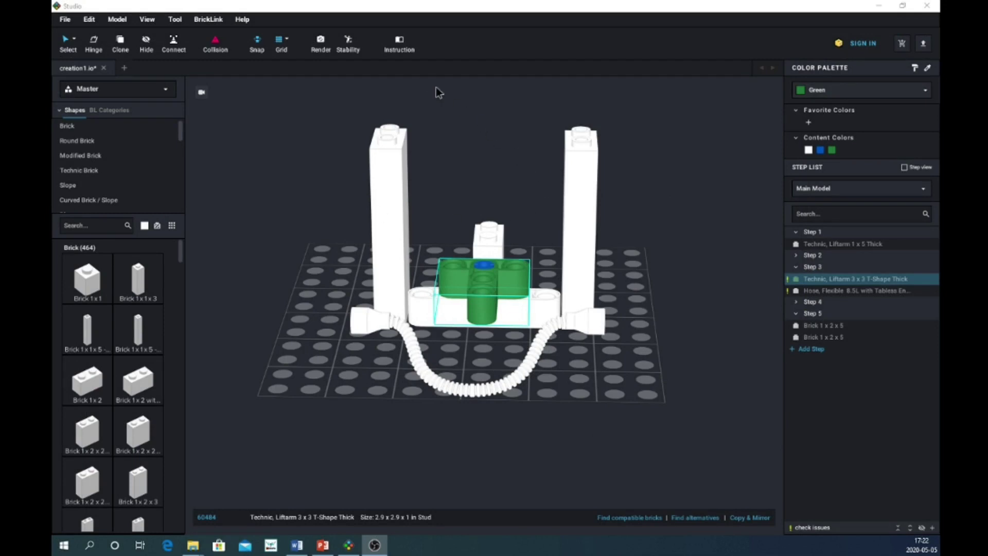
# Switch to Instruction Maker mode and review building steps 2 to 4 in the Step Editor.
pyautogui.click(399, 43)
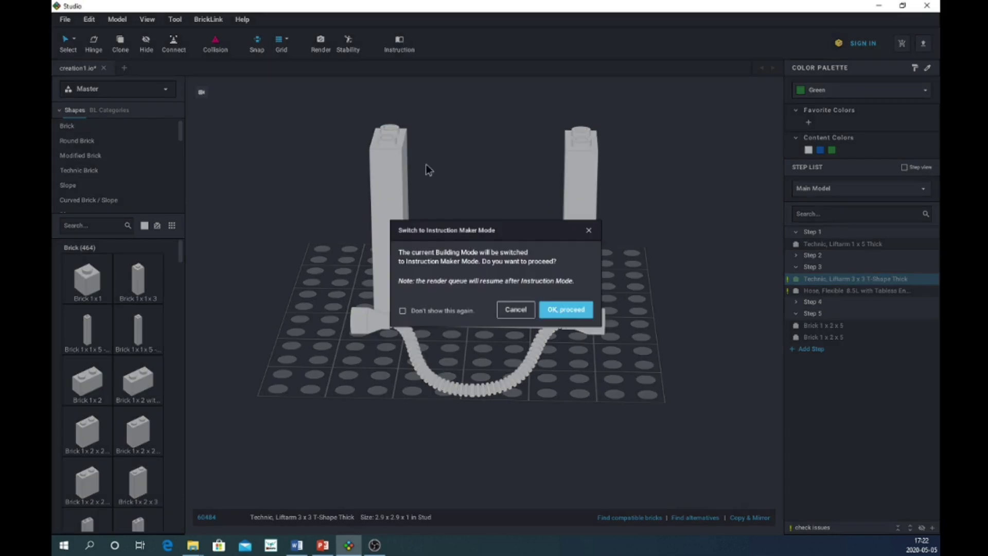
pyautogui.click(566, 311)
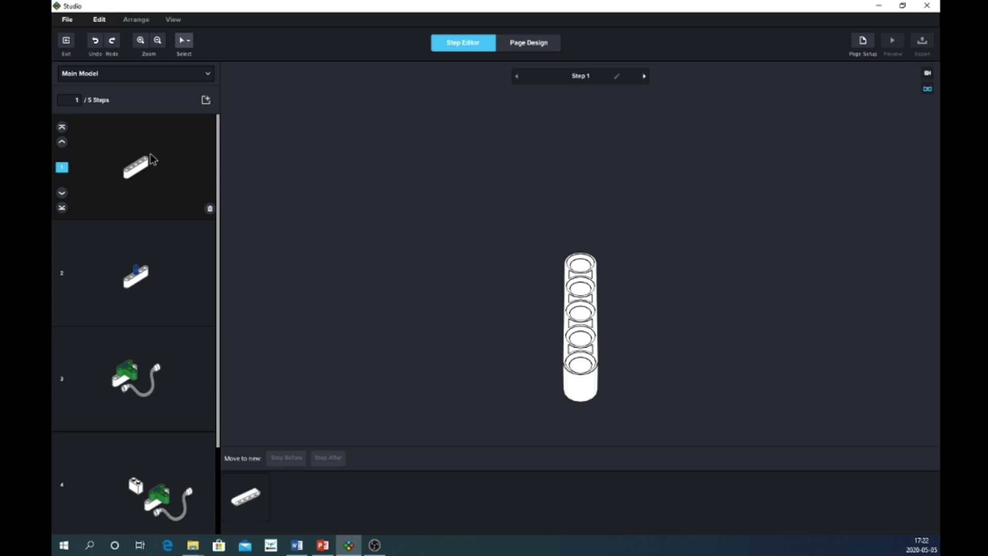
pyautogui.click(137, 260)
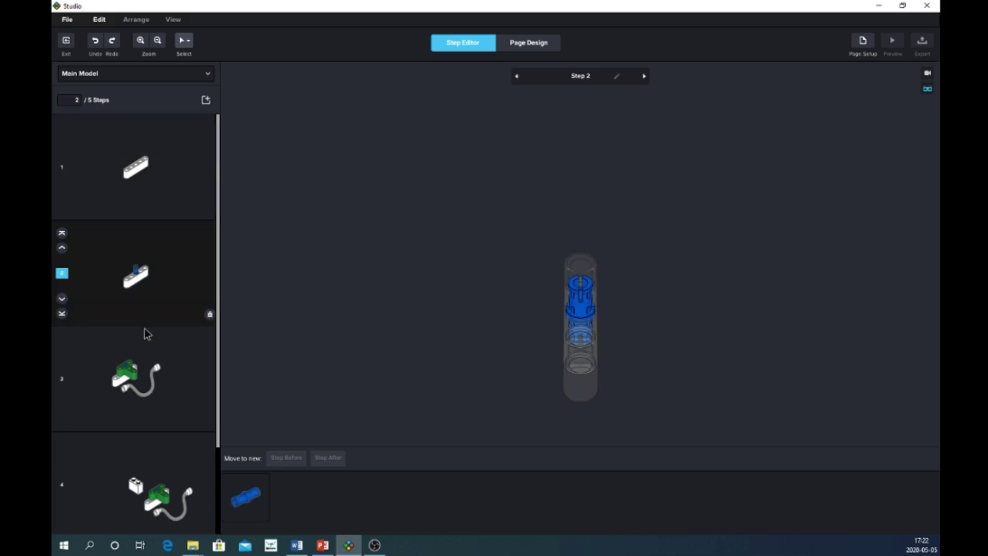
pyautogui.click(147, 345)
pyautogui.click(138, 452)
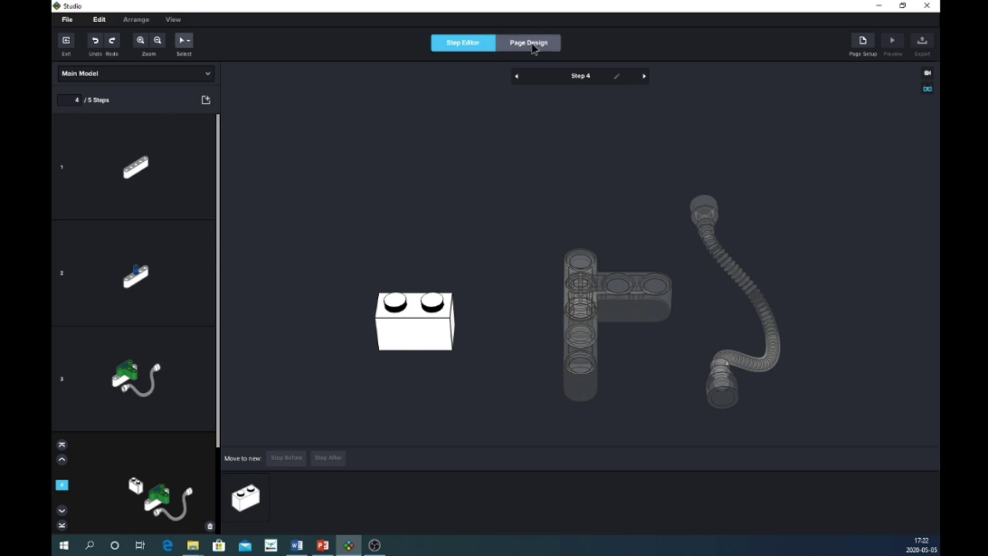
# Open the page design of the instructions and look through the generated pages.
pyautogui.click(532, 46)
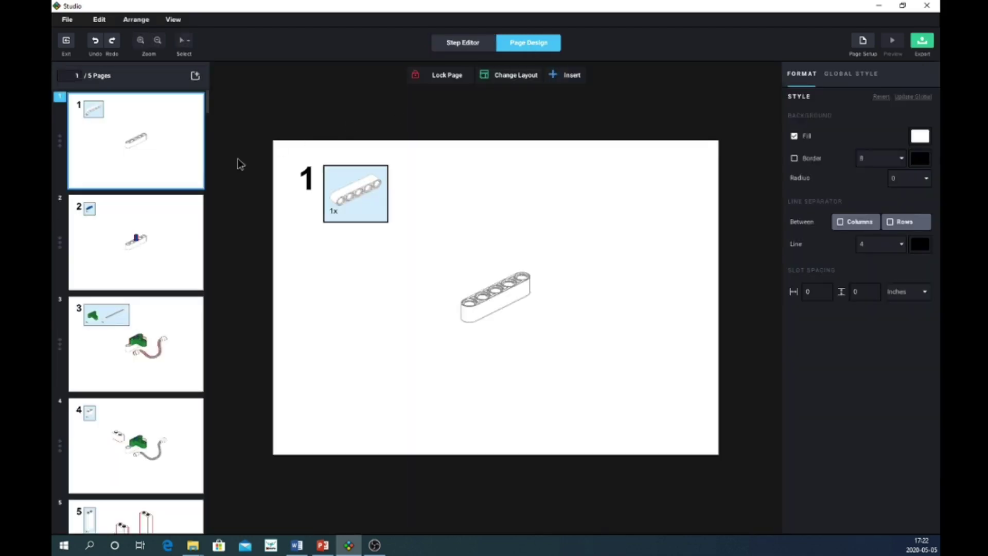
pyautogui.click(170, 232)
pyautogui.scroll(-2, 156, 264)
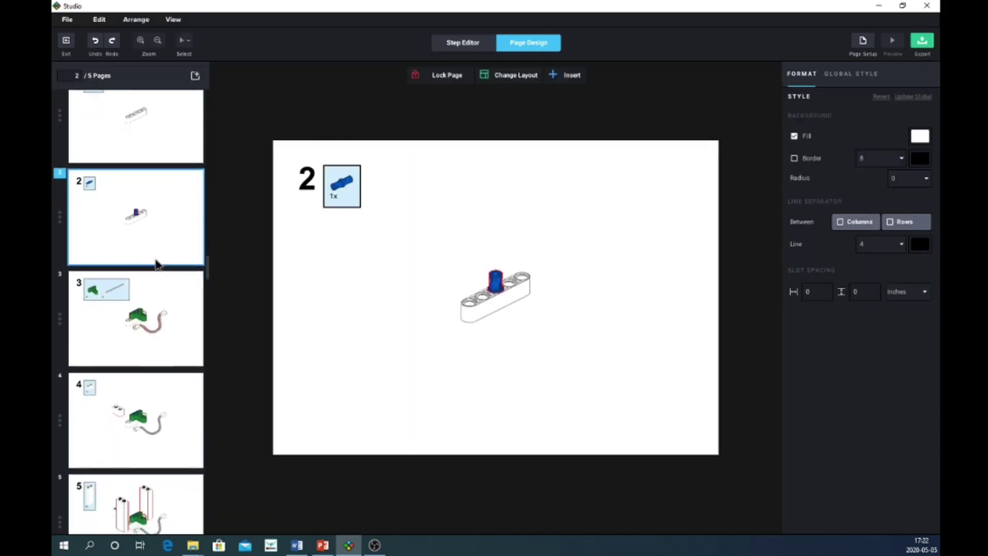
pyautogui.click(149, 339)
pyautogui.click(145, 470)
pyautogui.click(149, 408)
pyautogui.click(144, 235)
pyautogui.click(144, 219)
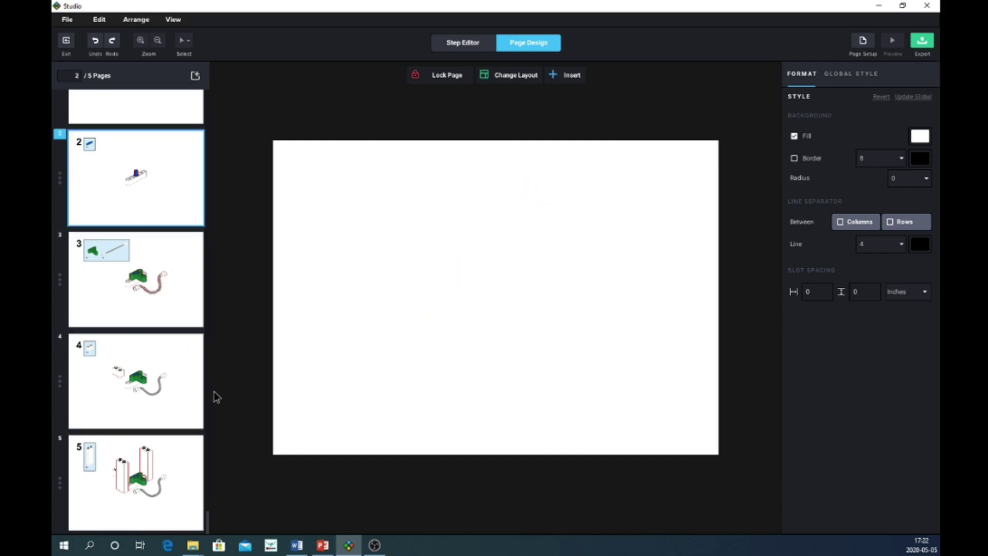
# Check the export options for the instructions, cancel without exporting and return to building mode.
pyautogui.click(925, 45)
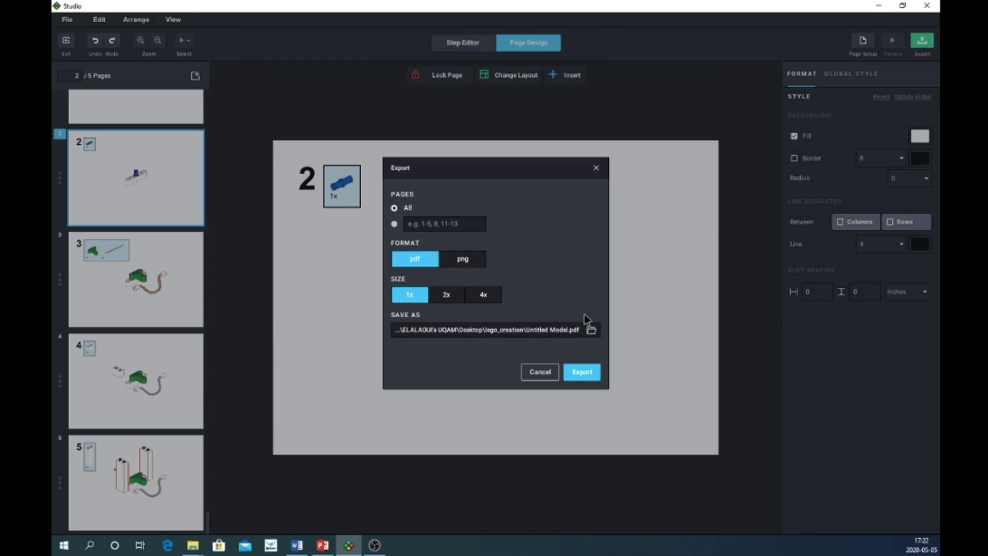
pyautogui.click(546, 373)
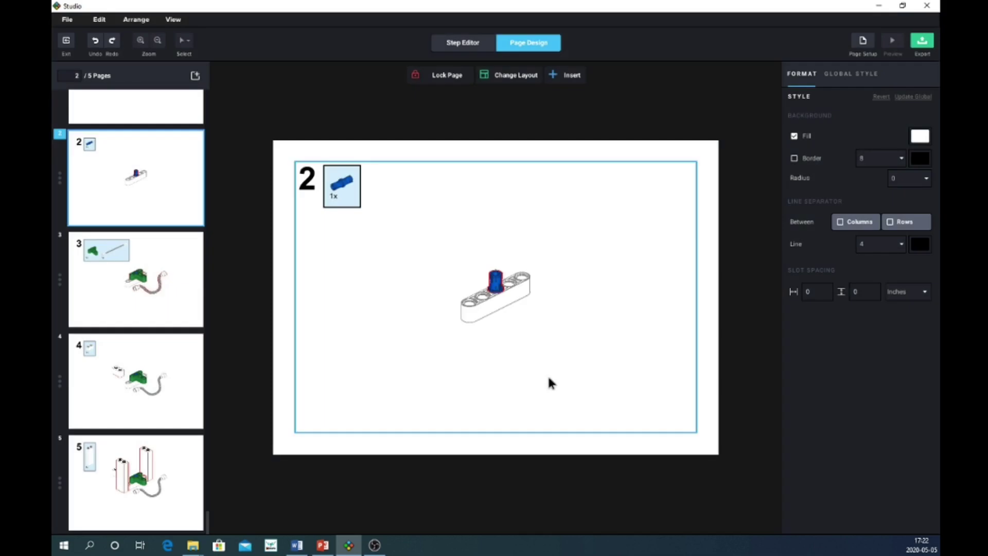
pyautogui.click(67, 44)
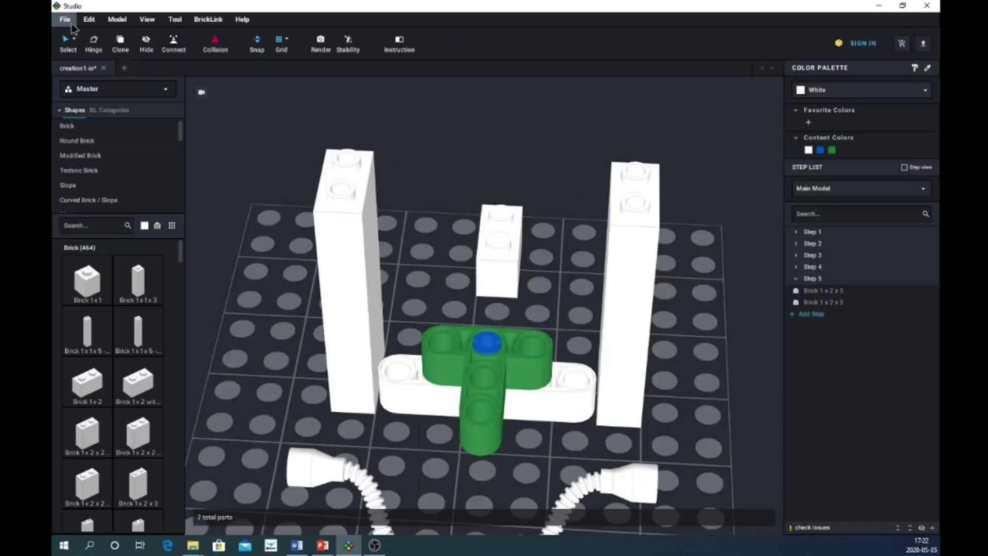
# Save the model as a new file named creation2_Copy in the lego_creation folder.
pyautogui.click(67, 21)
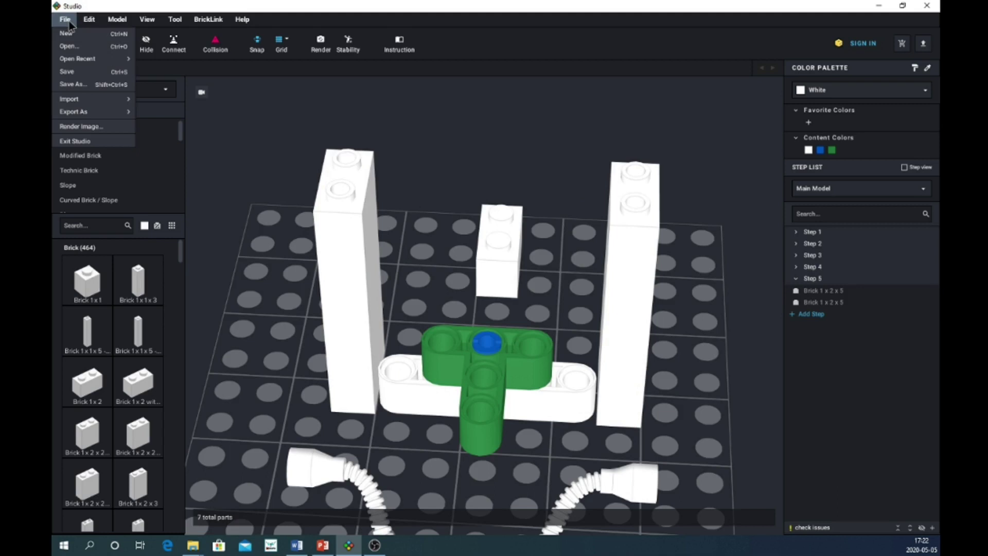
pyautogui.click(92, 84)
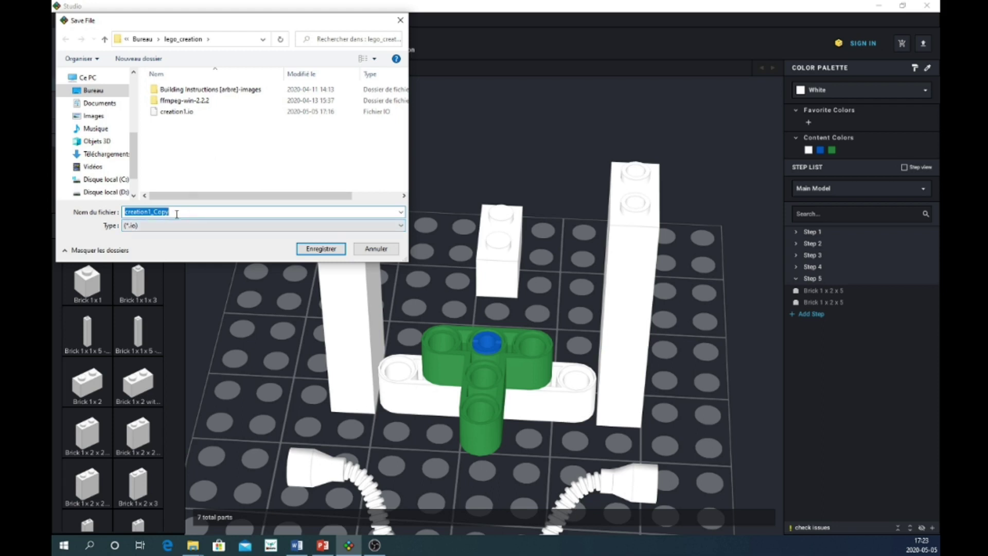
pyautogui.click(153, 212)
pyautogui.write('2')
pyautogui.click(308, 251)
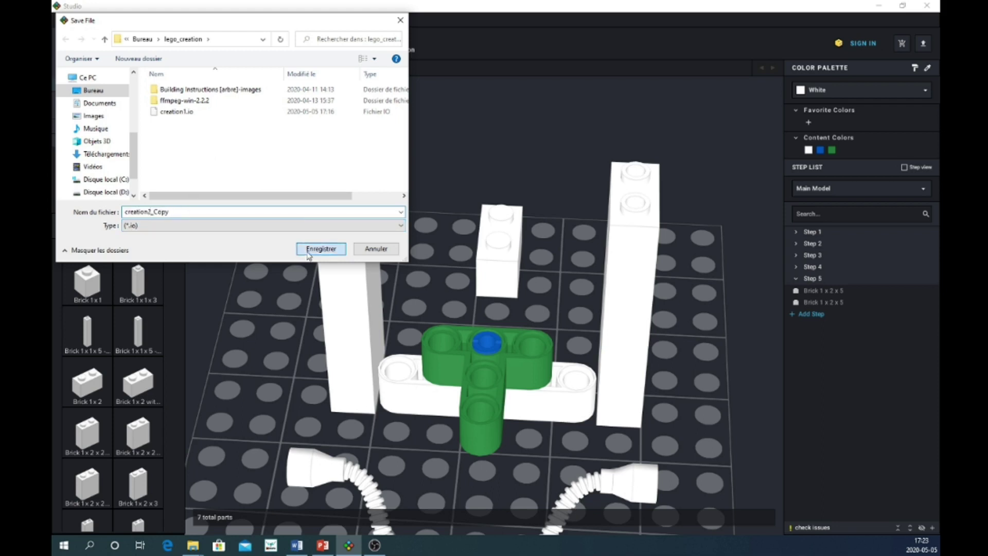